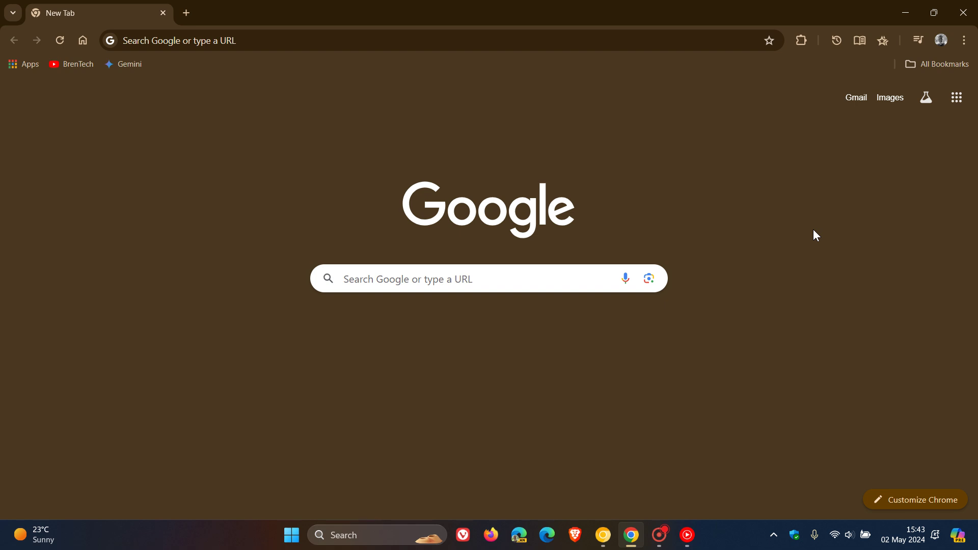
Open and close stable Chrome's three-dot menu for a quick look
click(963, 39)
click(686, 195)
In Canary's Gerrit tab, select the title 'Use medium weight font instead of bold for menus.'
click(602, 540)
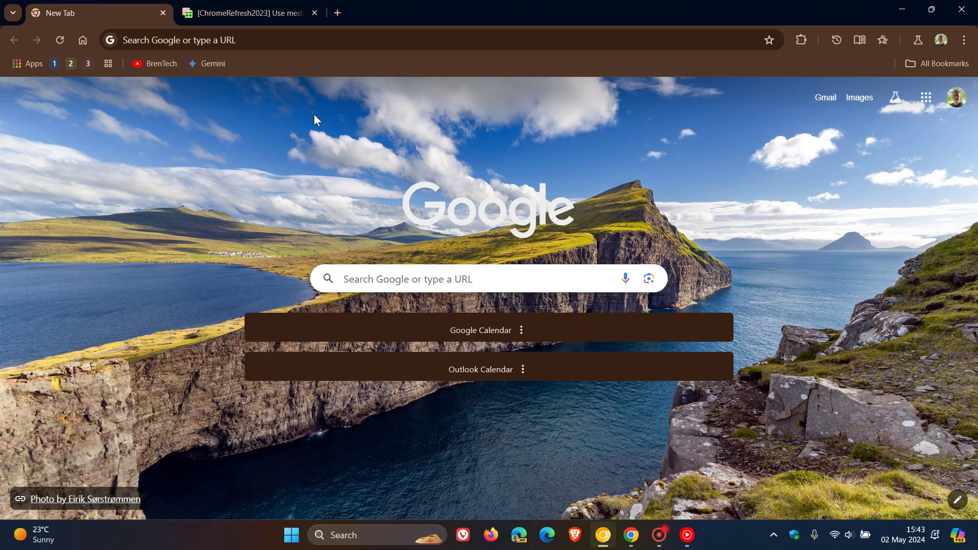
click(262, 14)
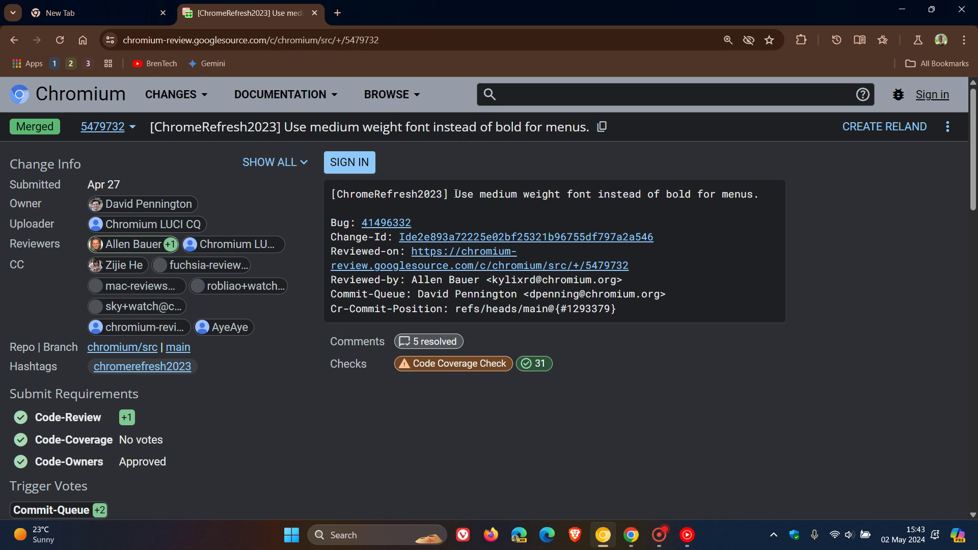
drag(455, 194, 758, 193)
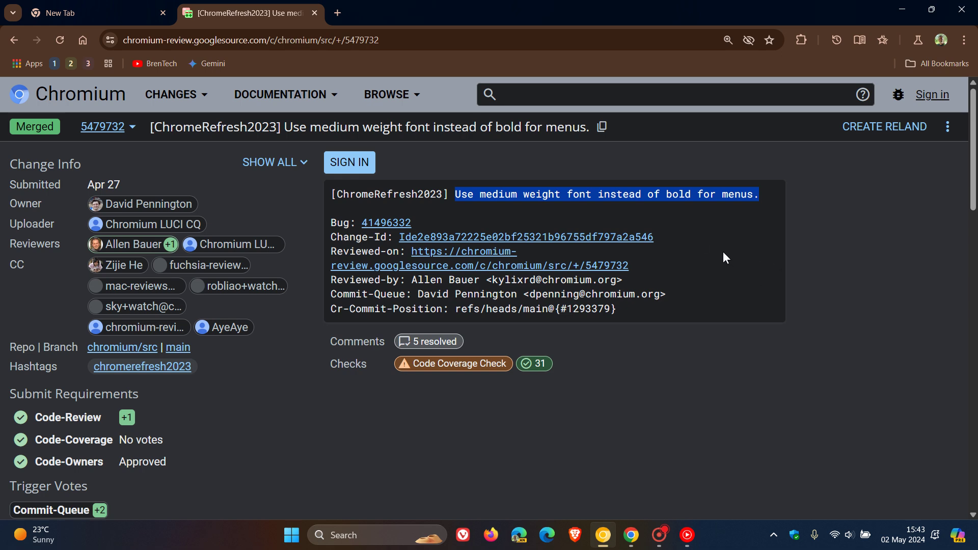
Show Canary's New Tab page with its three-dot menu open
click(109, 10)
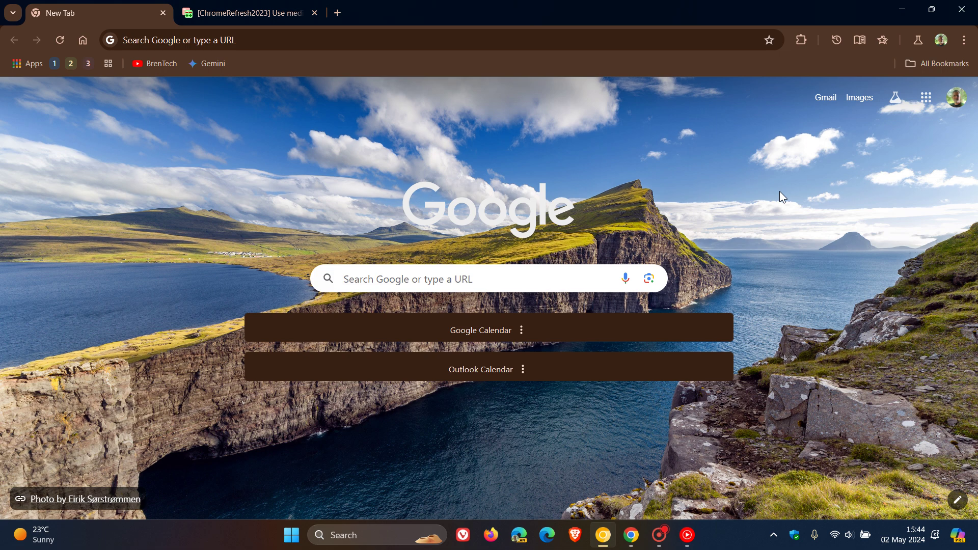
click(965, 40)
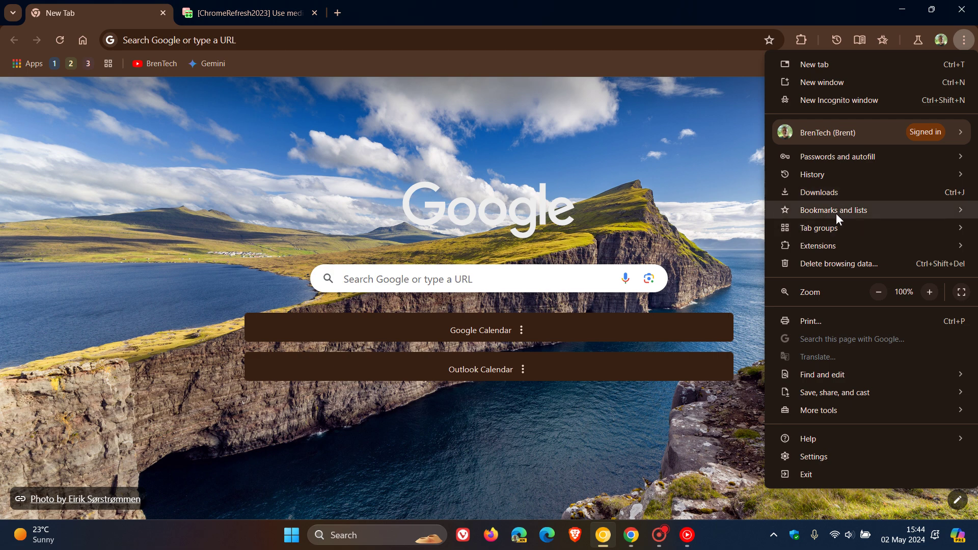
Close Canary's menu, then open and close stable Chrome's menu for comparison
click(640, 418)
click(631, 535)
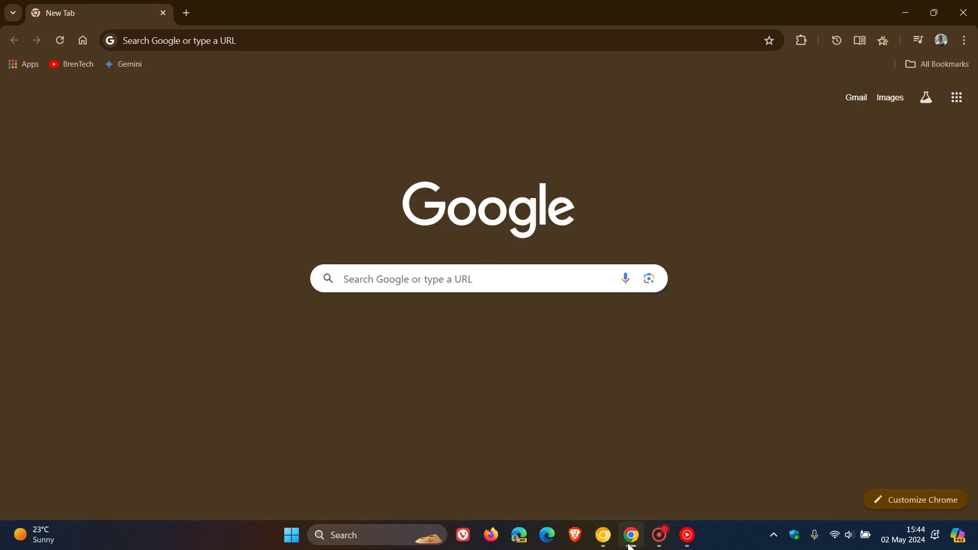
click(964, 41)
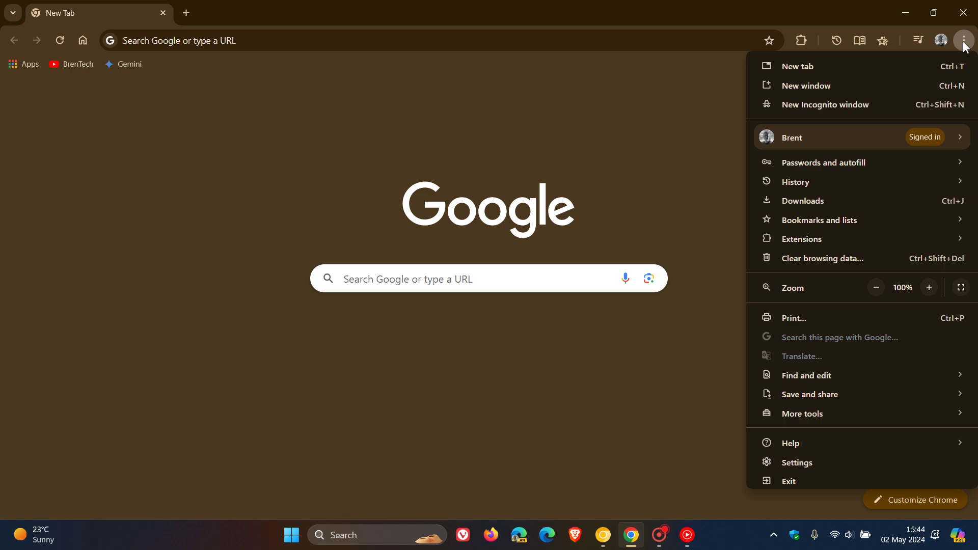
click(689, 144)
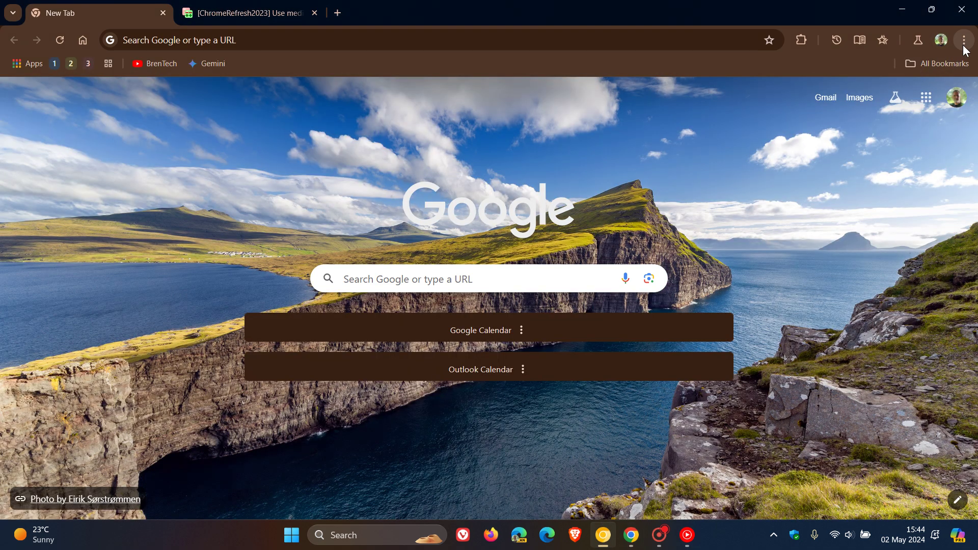
Compare once more, opening and closing Canary's menu, then stable Chrome's menu
click(963, 40)
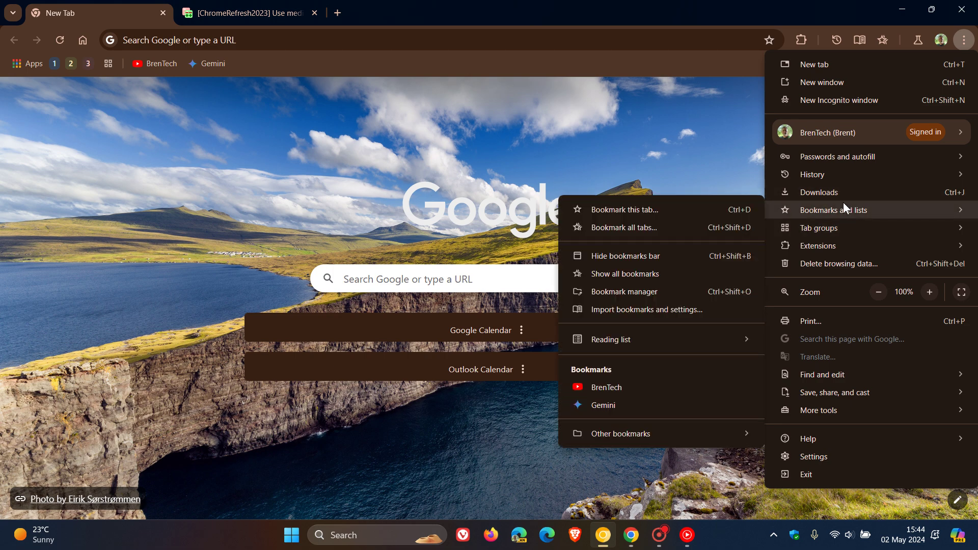
mouse_move(818, 228)
click(697, 163)
click(631, 534)
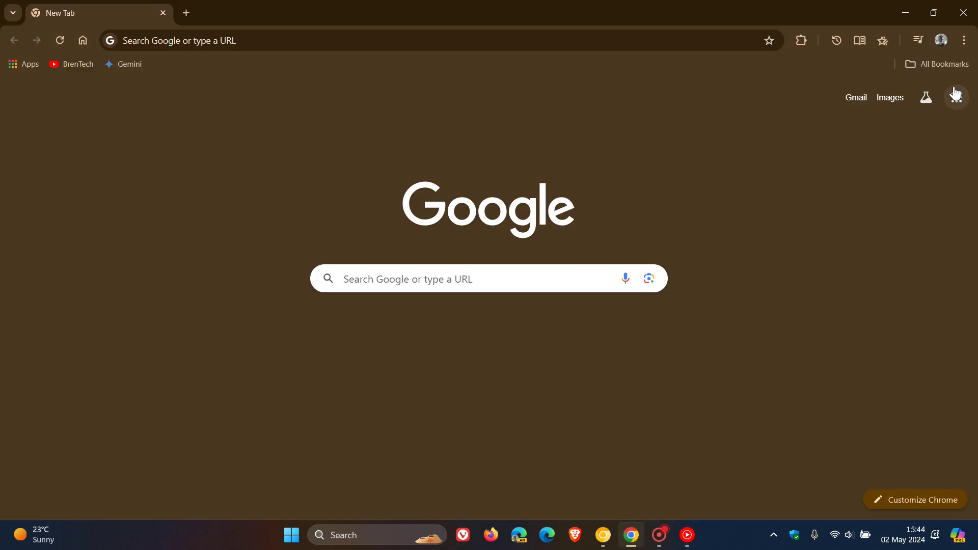
click(964, 41)
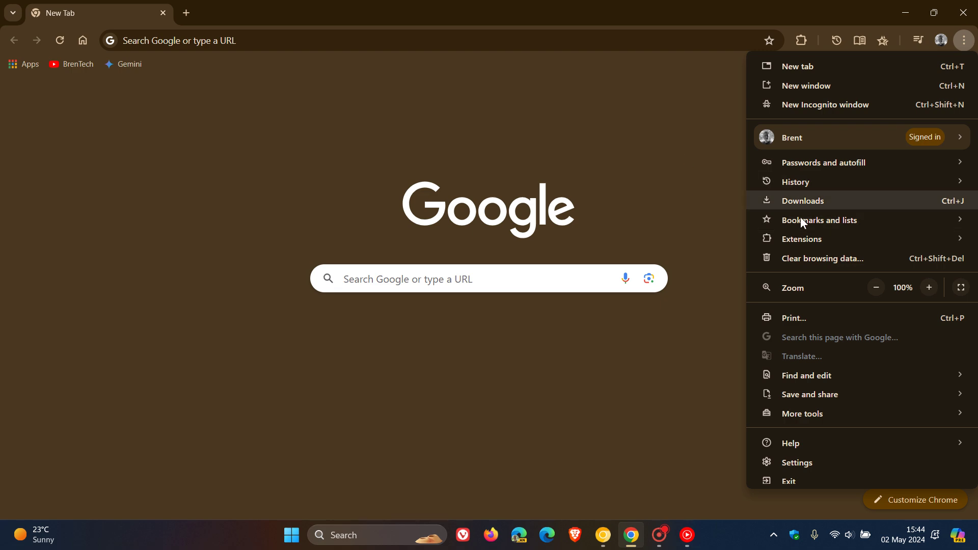
mouse_move(795, 182)
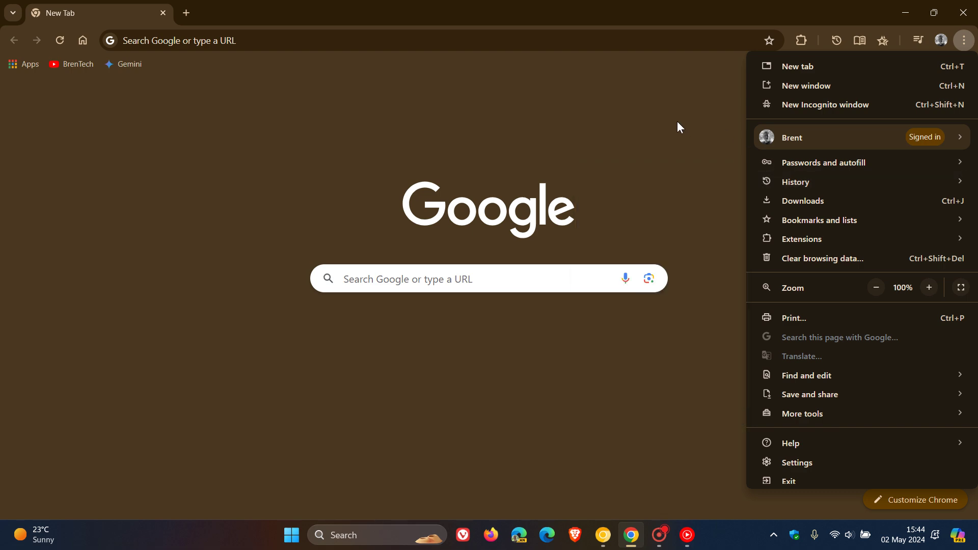
click(677, 121)
Bring Canary forward, view its three-dot menu, then show the Gerrit change tab
click(603, 534)
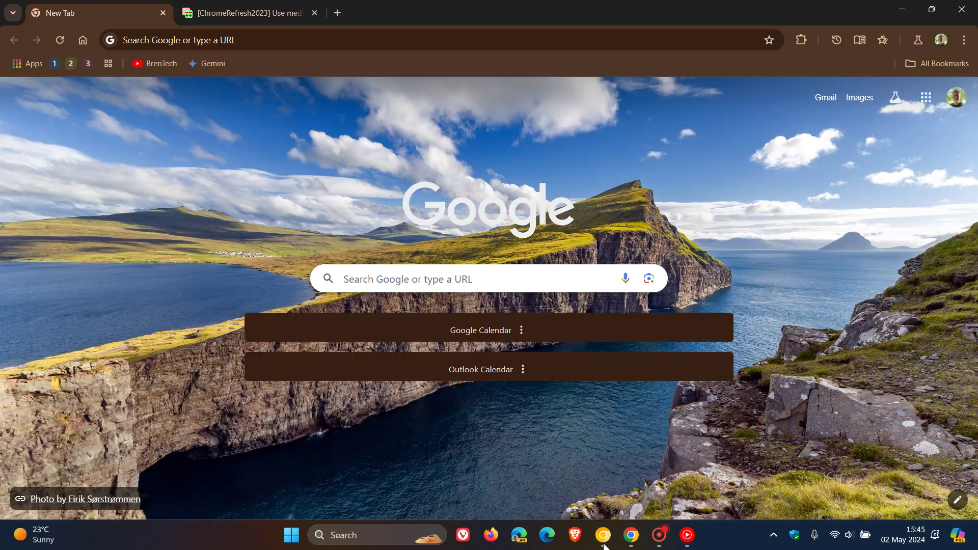
click(963, 40)
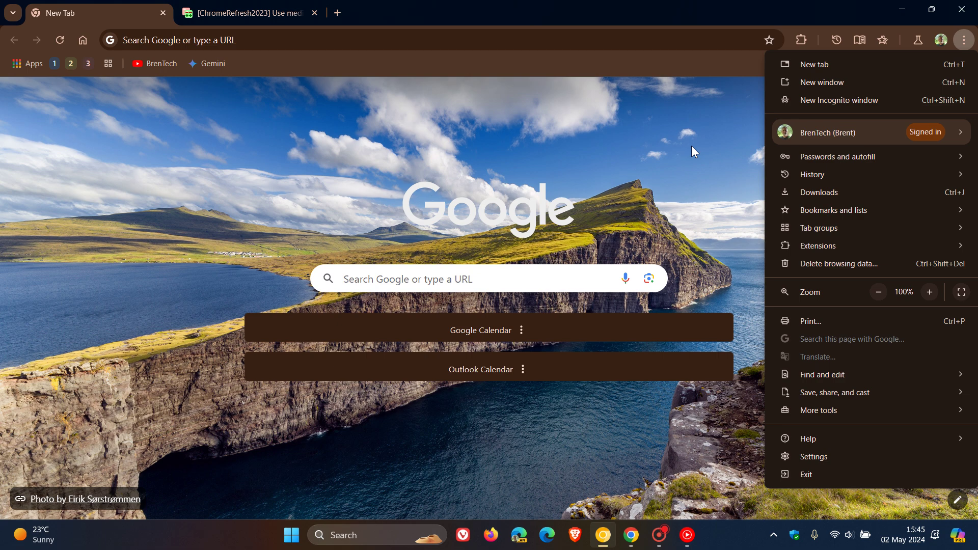
click(691, 146)
click(245, 12)
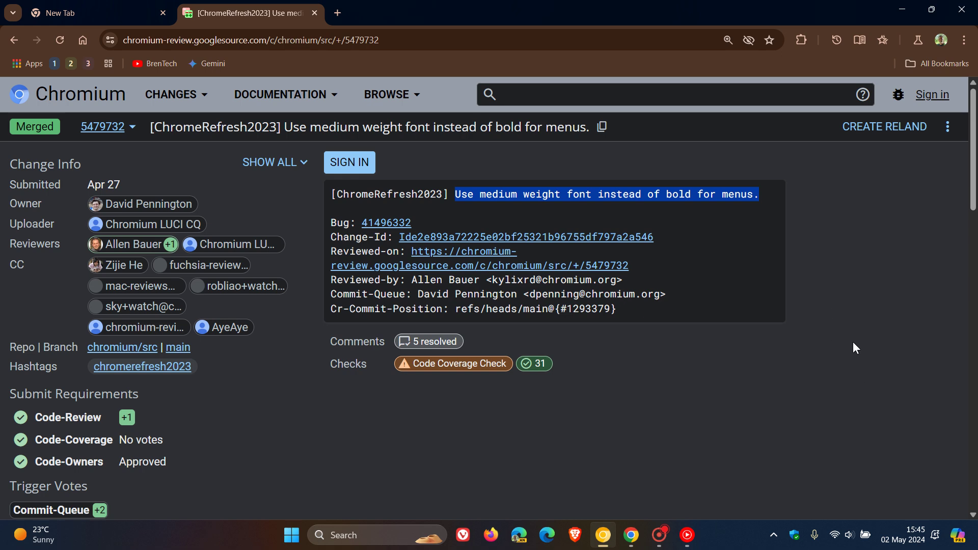
Return to Canary's New Tab page and open and close its menu again
click(93, 15)
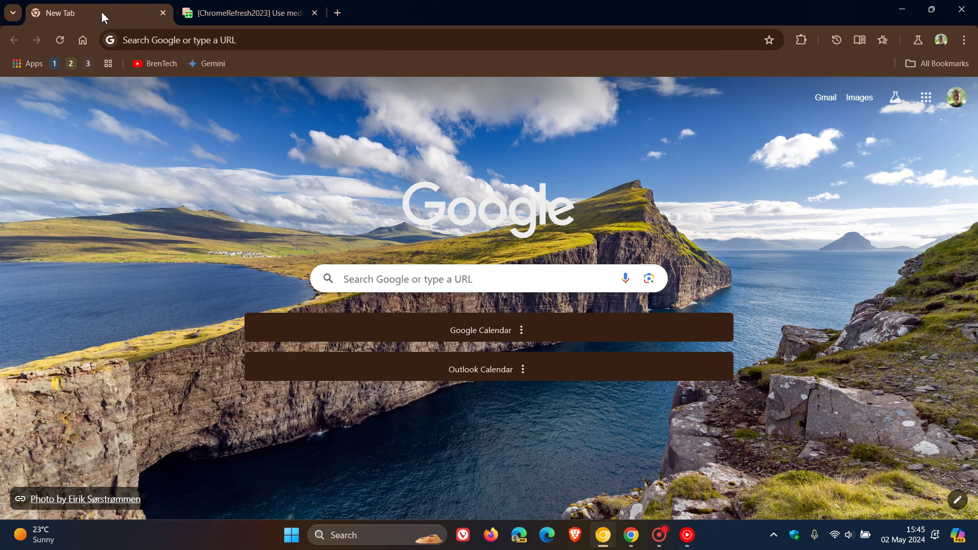
click(964, 40)
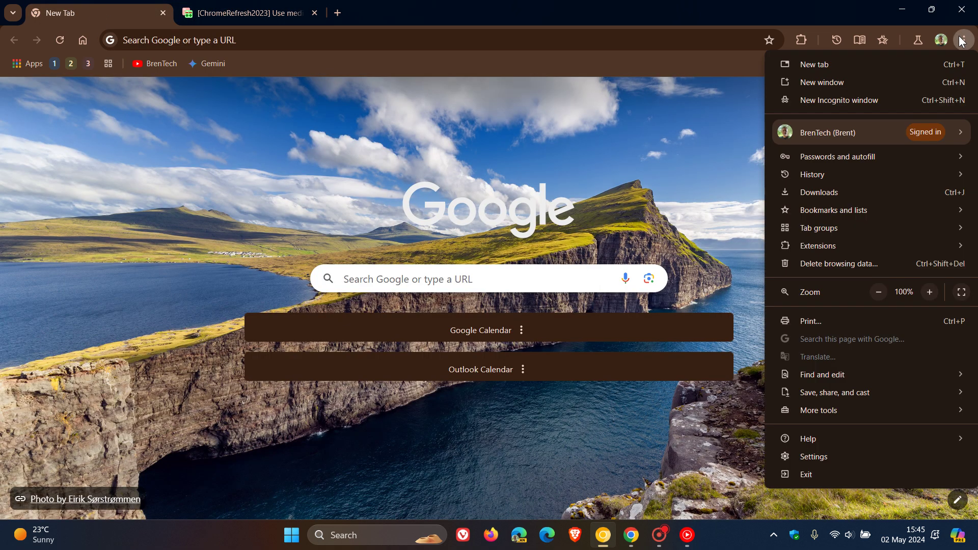
click(700, 173)
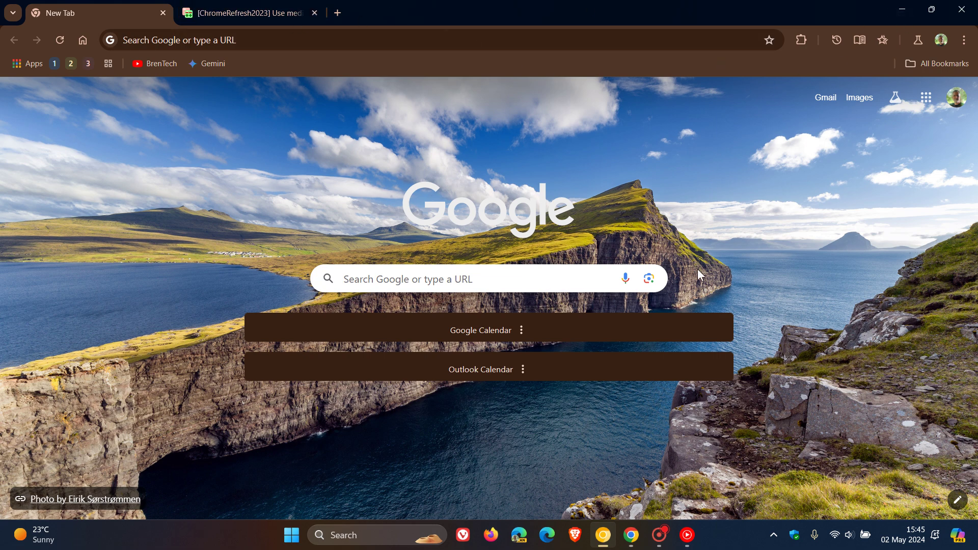
click(631, 535)
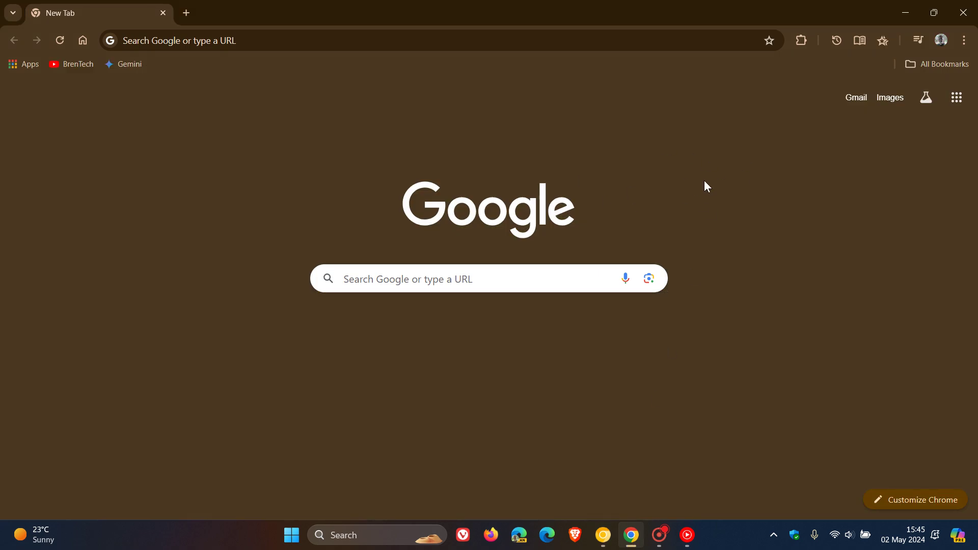